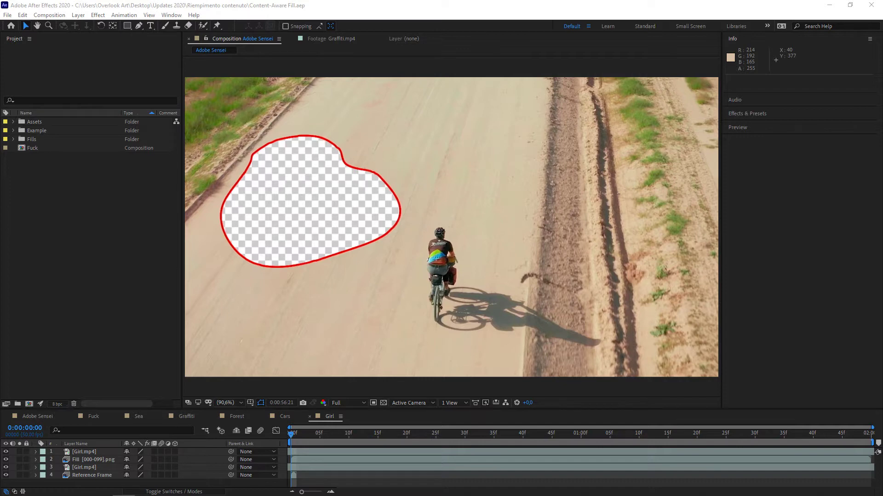
Play the Adobe Sensei montage from the beginning through to the Sea boat example
click(38, 416)
click(289, 435)
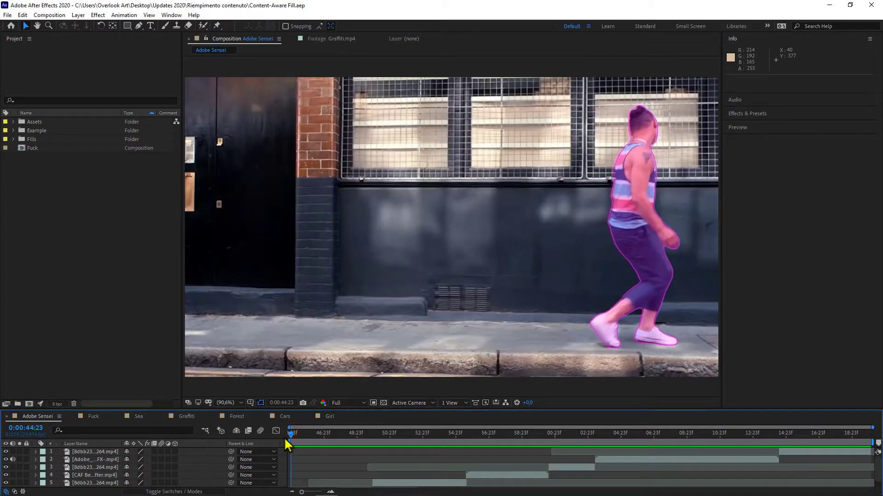
key(space)
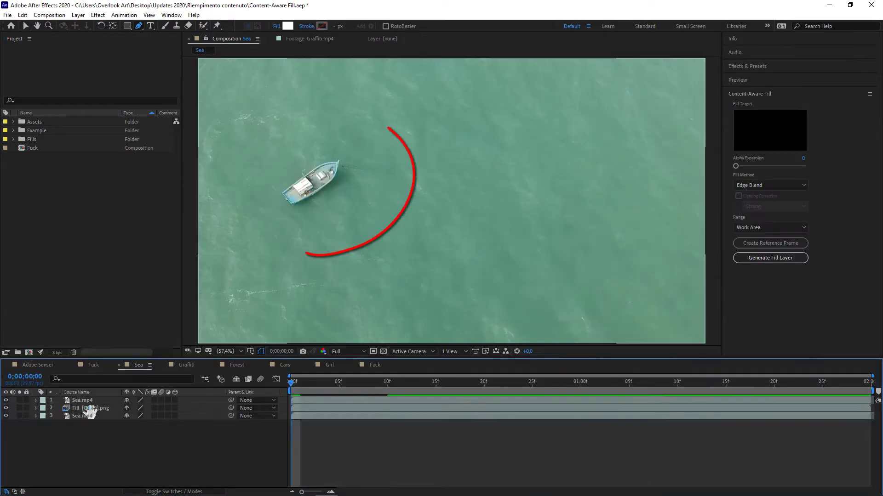
Toggle layer 1 off and on in Sea and Graffiti to compare with their fills, then open Forest
click(7, 401)
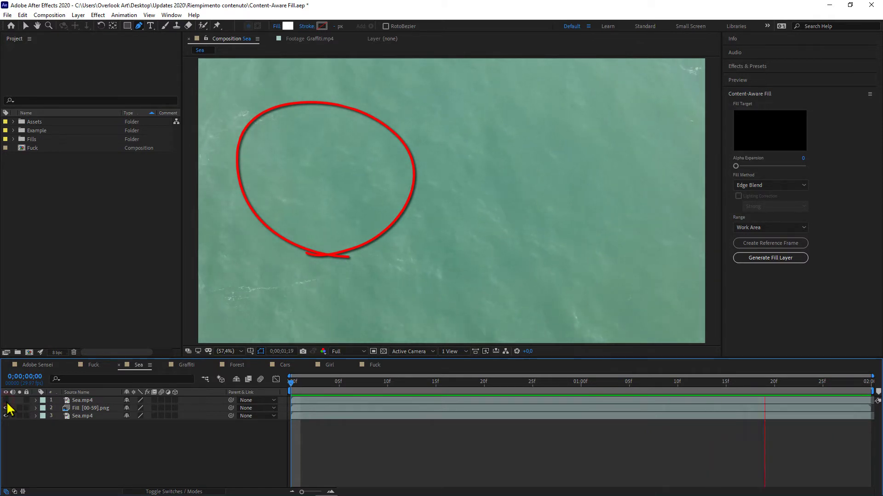
click(6, 400)
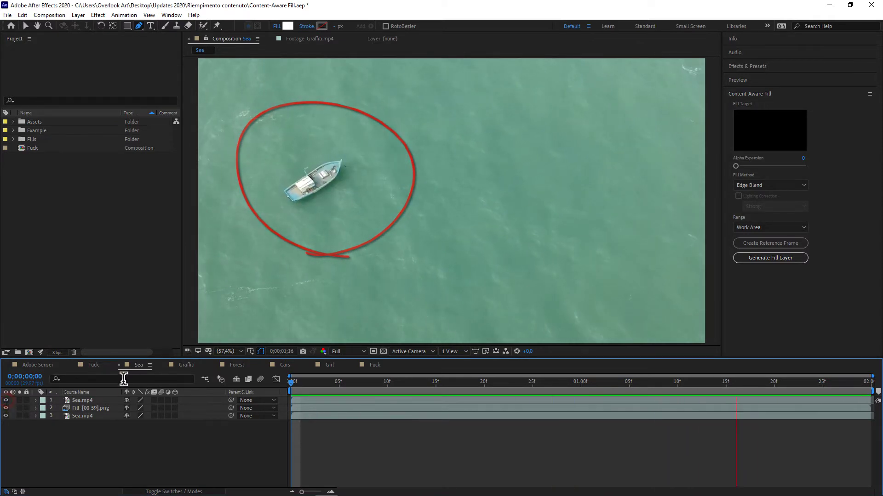
click(186, 365)
key(space)
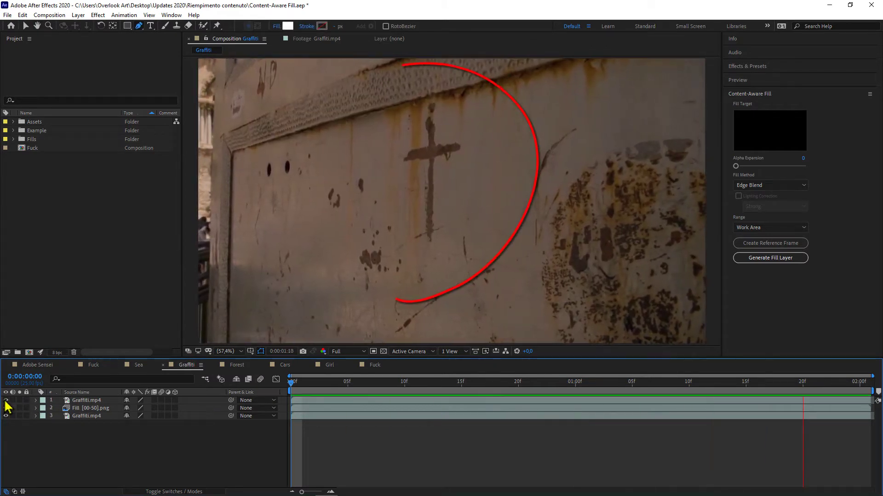
click(6, 400)
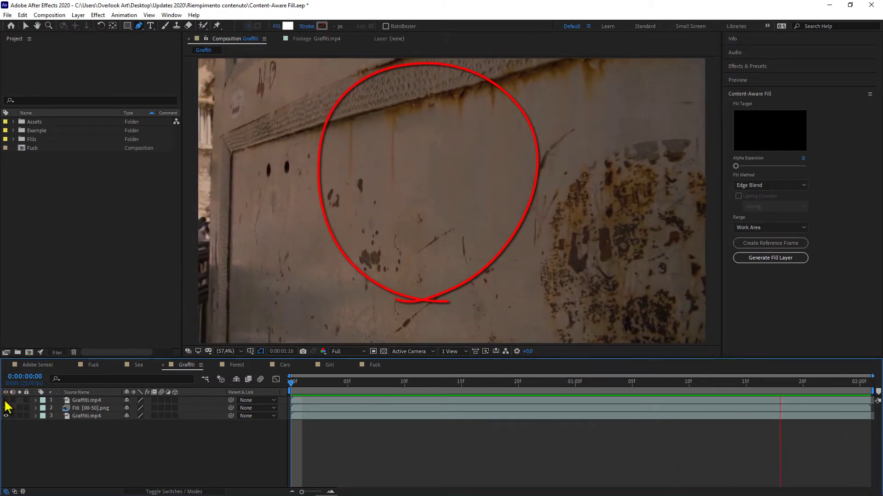
click(6, 400)
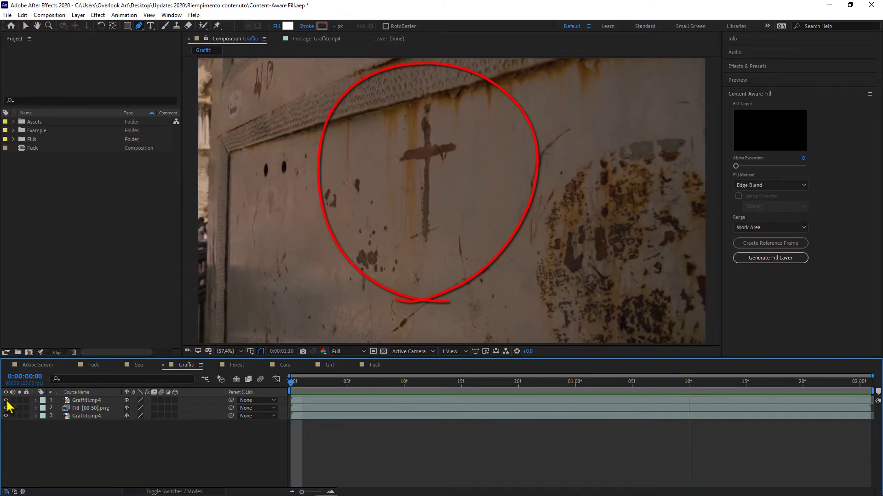
click(238, 365)
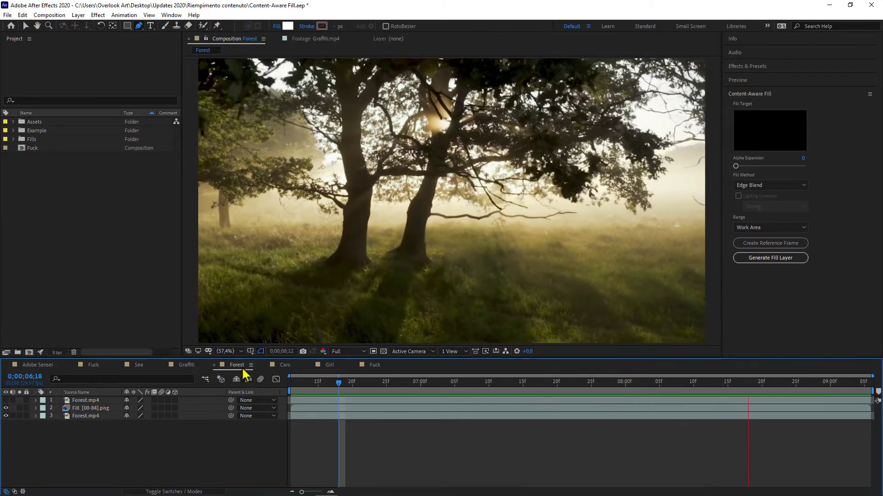
Preview Cars and Girl with layer 1 hidden so the car and tattoo disappear
click(284, 365)
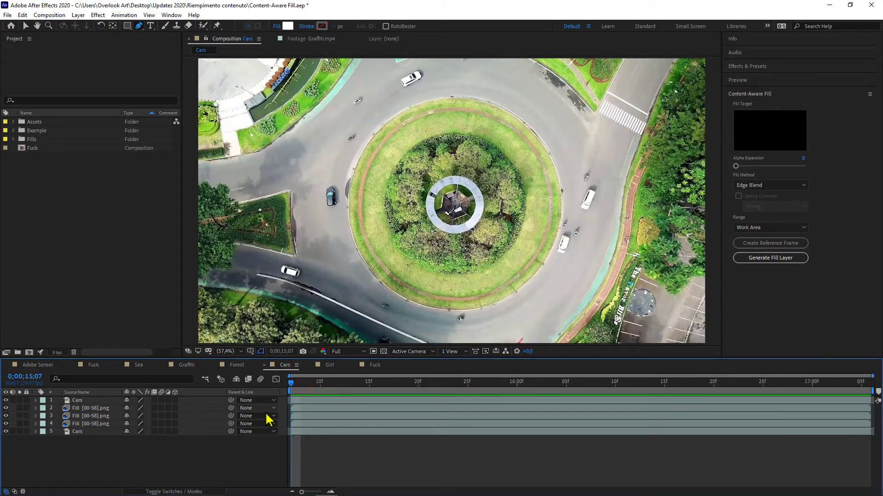
key(space)
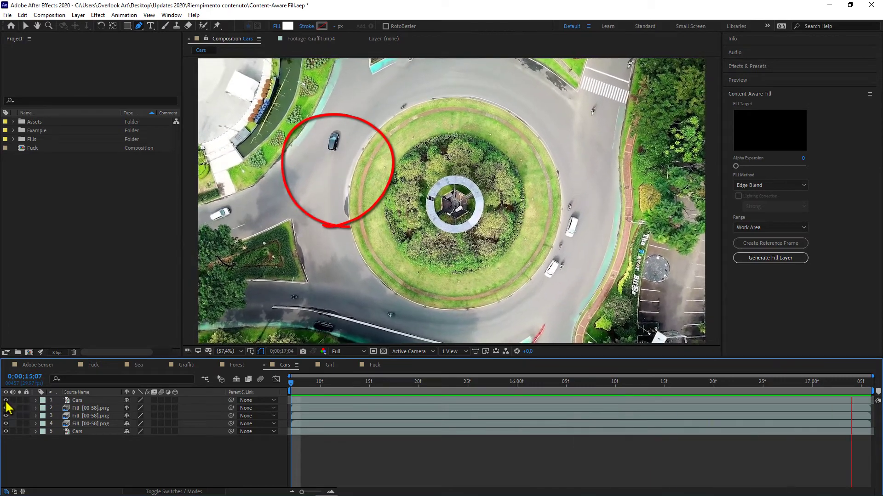
click(6, 400)
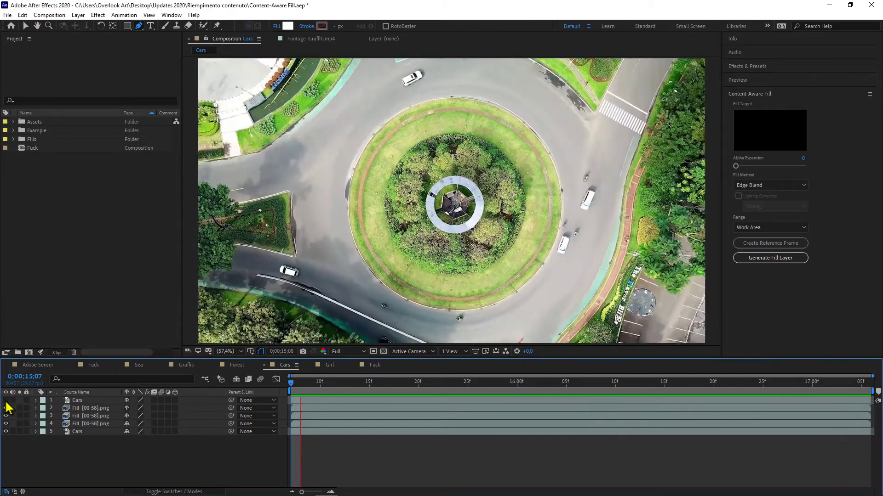
click(330, 366)
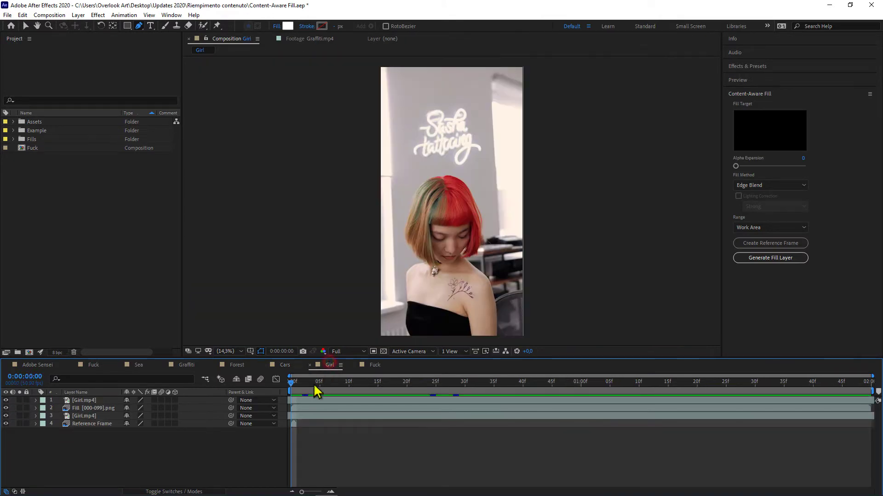
click(5, 401)
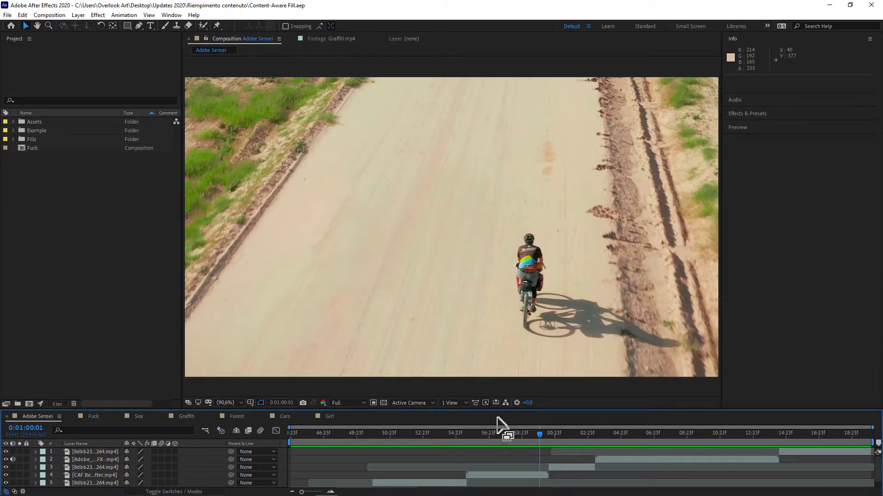
Open the Content-Aware Fill panel from the Window menu
click(173, 19)
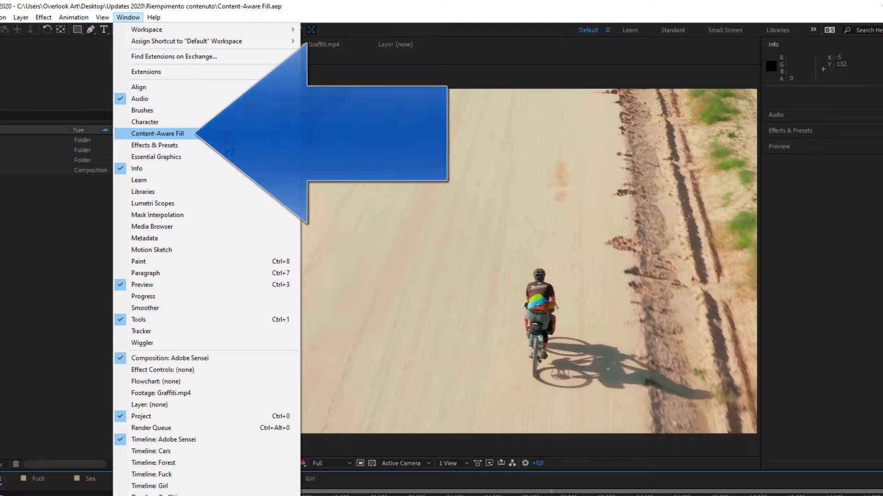
click(226, 134)
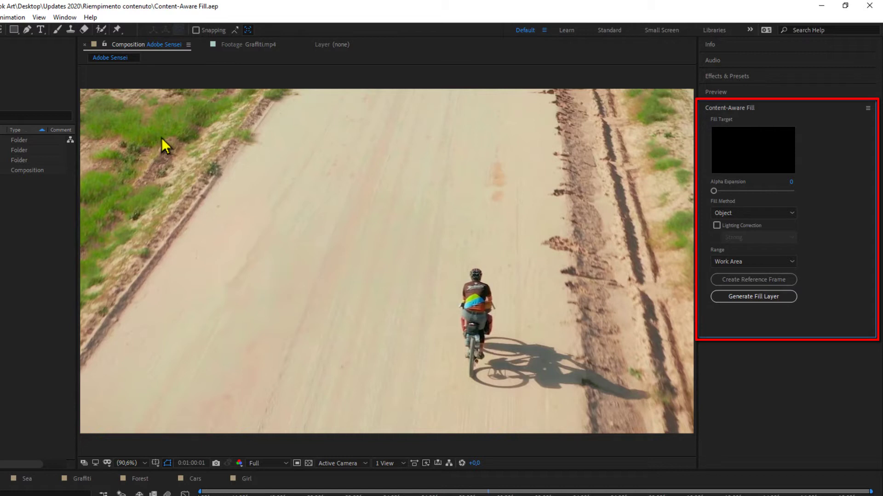
click(792, 213)
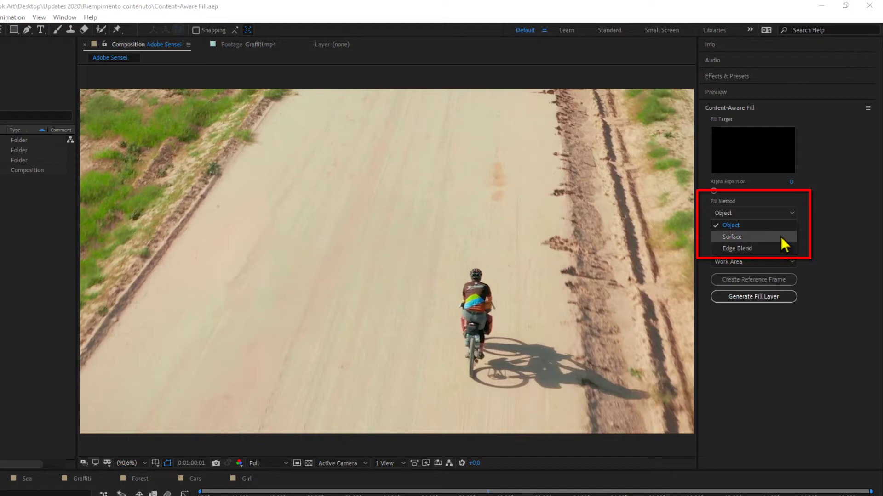
click(779, 226)
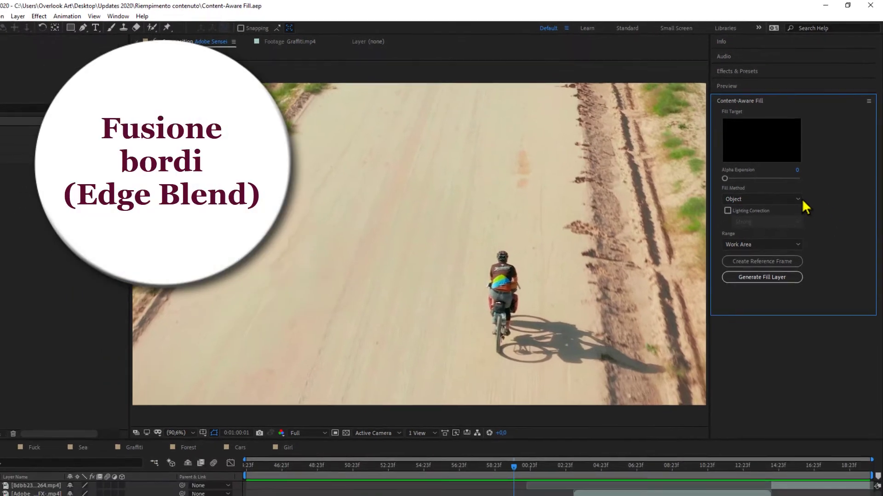
click(805, 186)
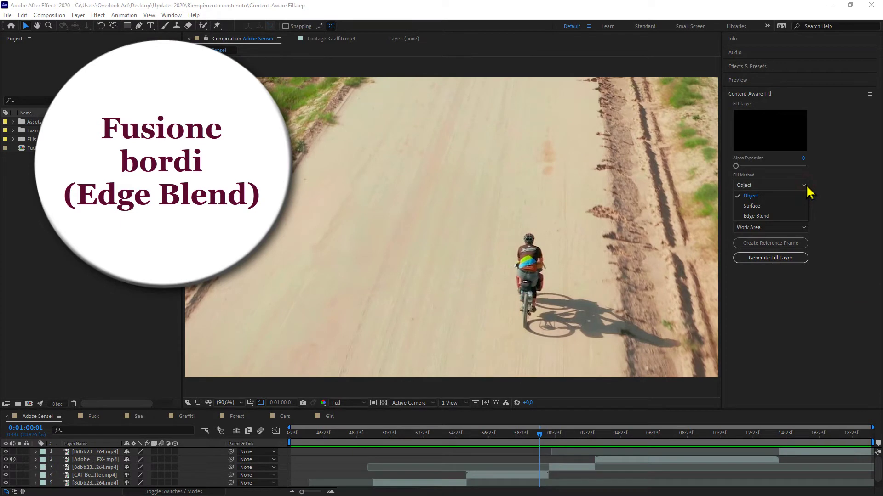
click(807, 186)
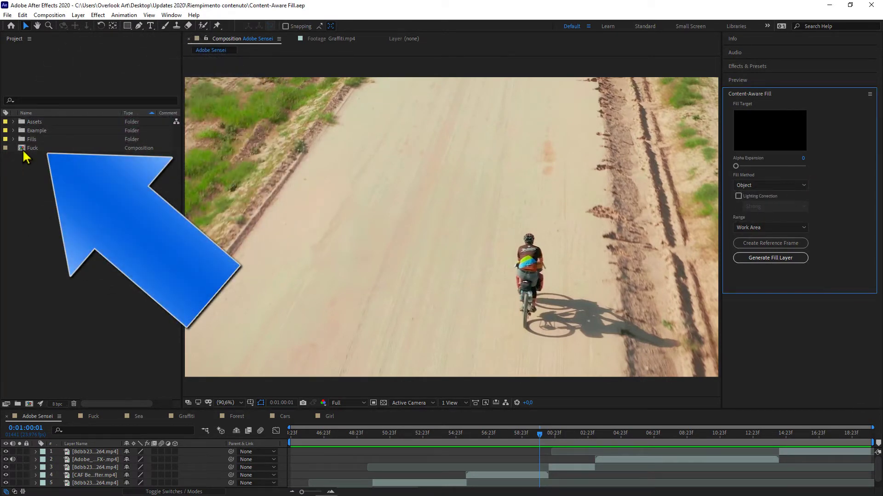
Open the Fuck chalkboard composition, enlarge the timeline area, and preview it from the start
double_click(25, 150)
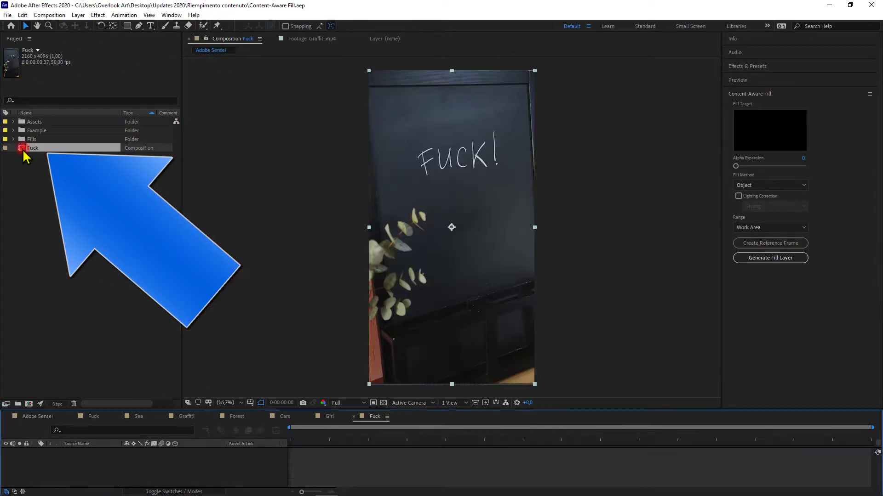
click(179, 408)
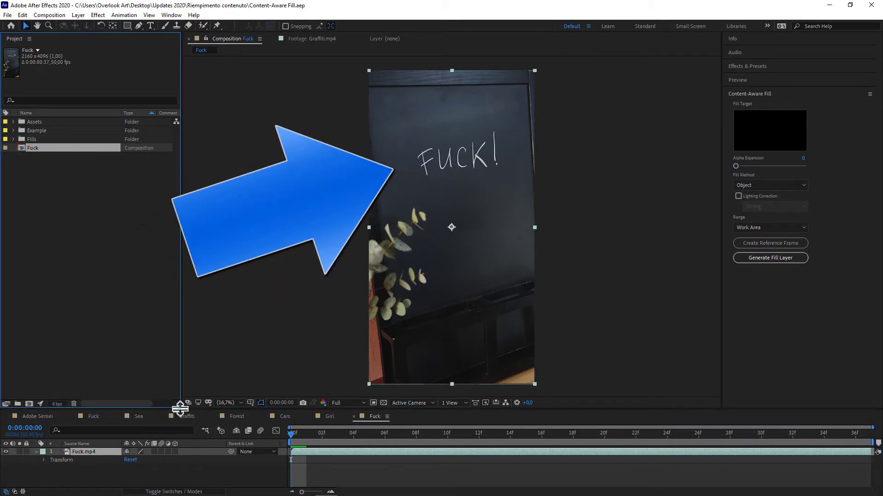
drag(180, 408, 181, 356)
drag(303, 382, 353, 382)
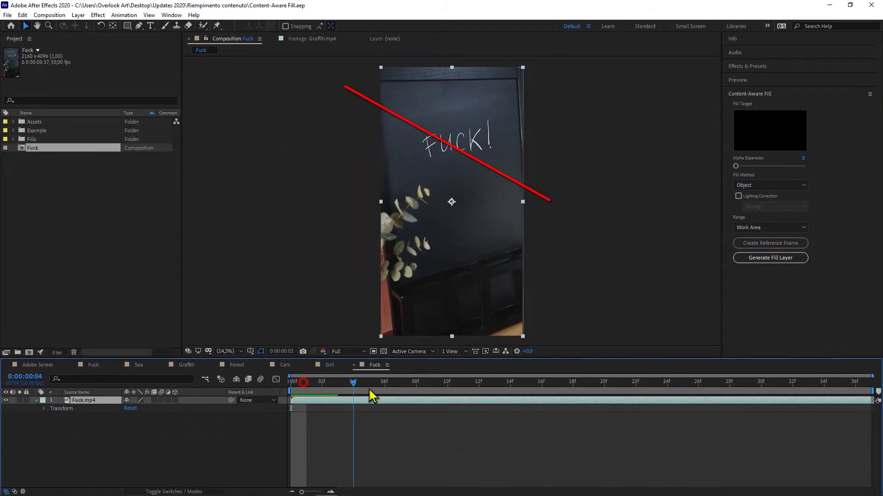
key(space)
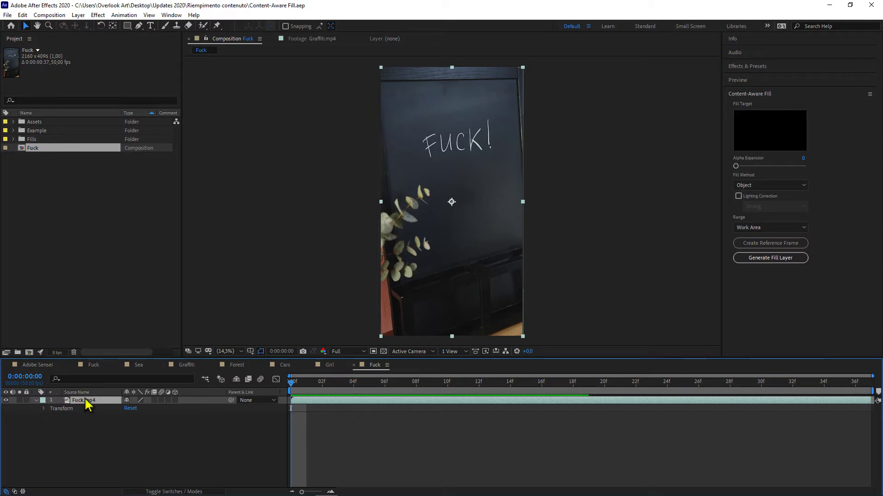
Draw a closed oval Pen mask around the 'FUCK!' chalk lettering on the Fuck.mp4 layer
click(103, 400)
click(139, 26)
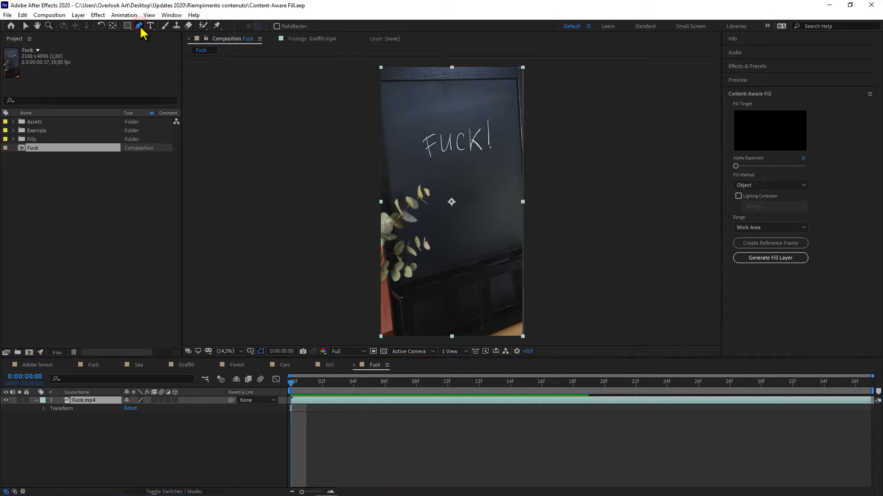
drag(442, 109, 470, 109)
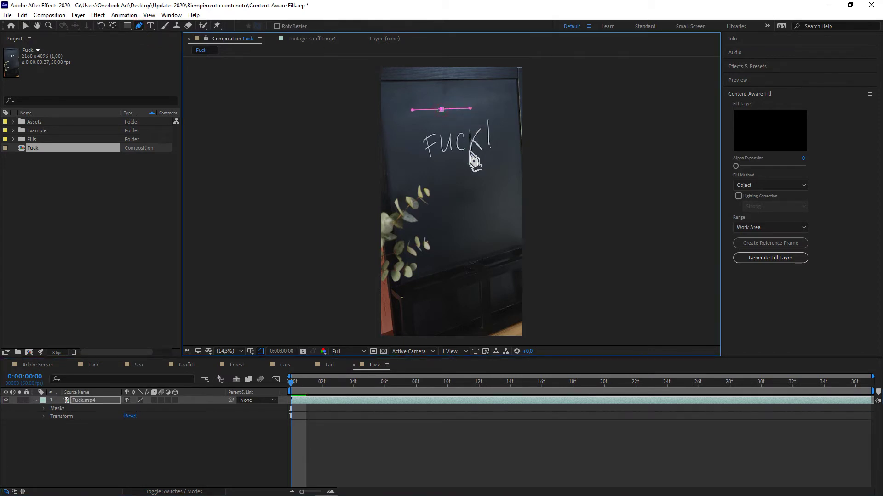
drag(461, 183, 403, 188)
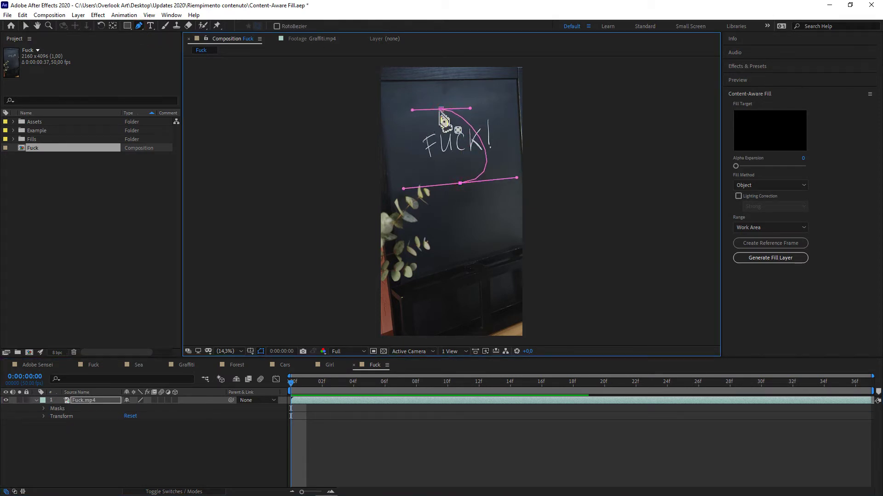
mouse_move(441, 110)
mouse_down()
mouse_move(499, 114)
mouse_move(458, 103)
mouse_up()
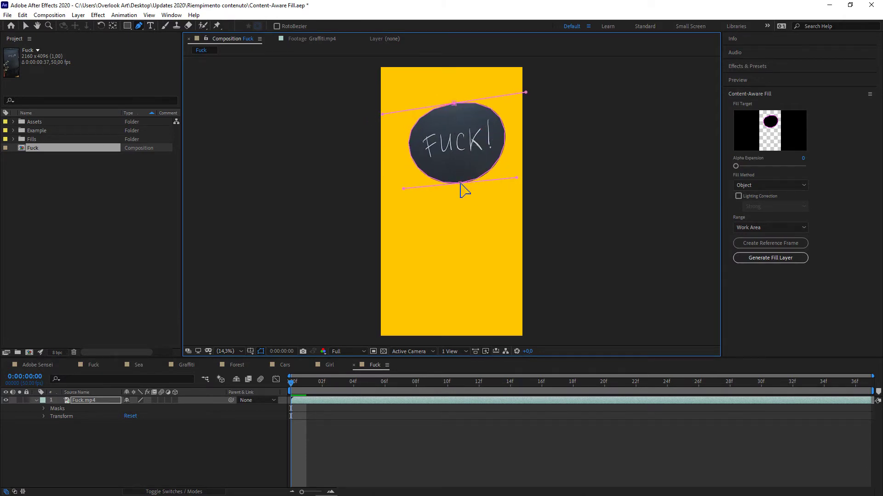
Adjust the lower mask vertex and change Mask 1's mode from Add to Subtract
drag(460, 183, 460, 187)
click(43, 409)
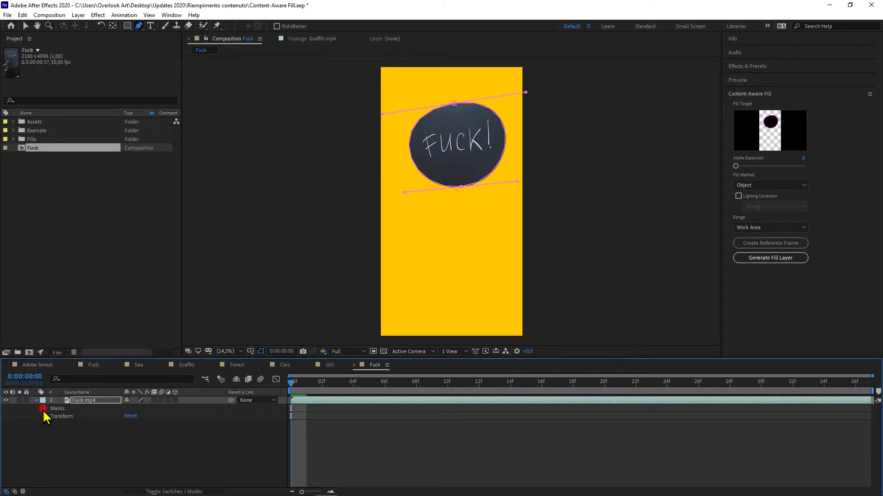
click(168, 416)
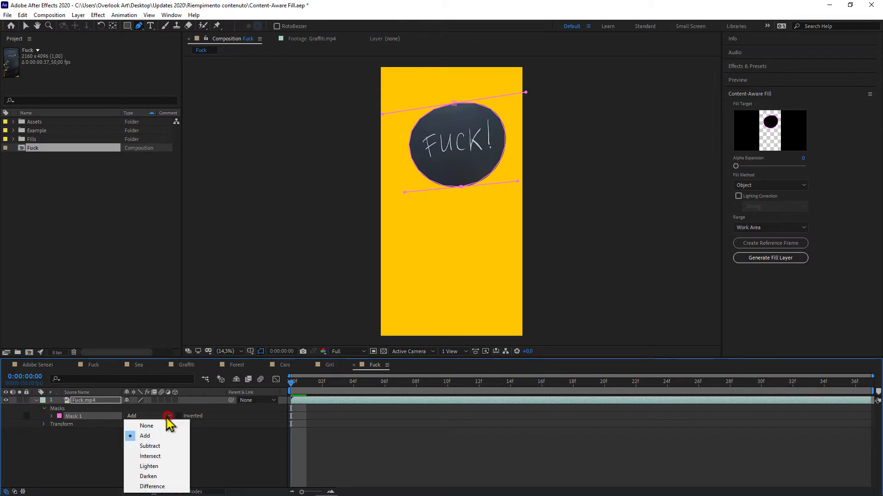
click(160, 447)
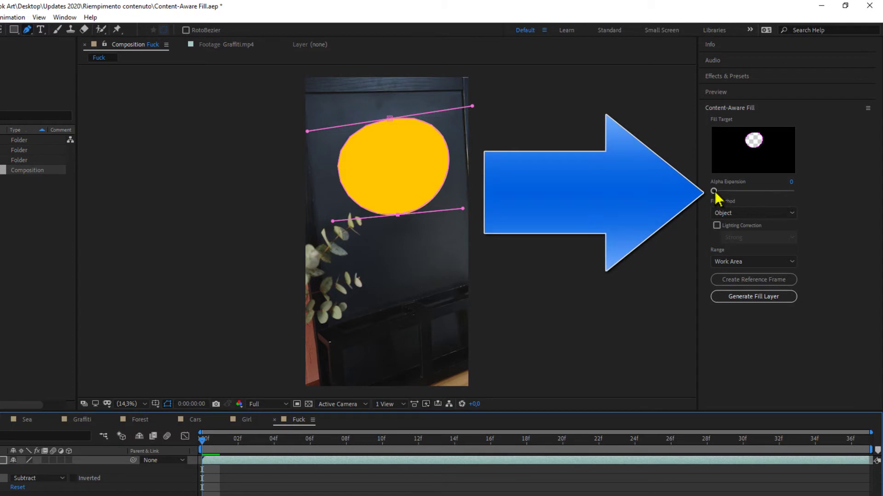
Leave Alpha Expansion at 0 and nudge the top mask vertex up to cover the writing
mouse_move(714, 192)
mouse_down()
mouse_move(800, 199)
mouse_move(701, 197)
mouse_move(792, 195)
mouse_move(715, 197)
mouse_up()
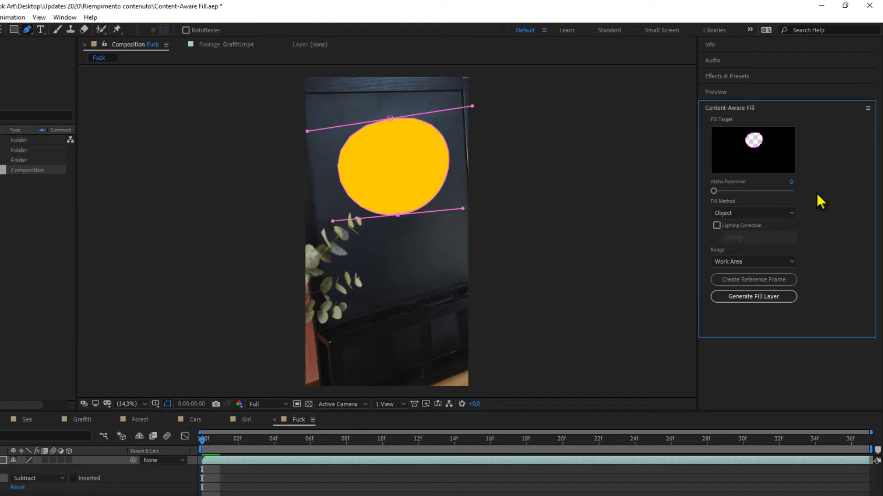
drag(390, 119, 390, 117)
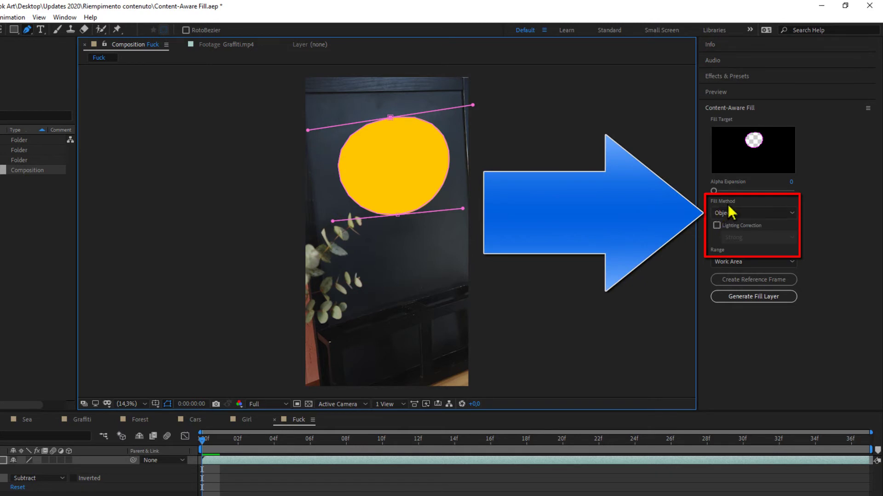
Choose Edge Blend as the Fill Method, with Range left on Work Area
click(790, 215)
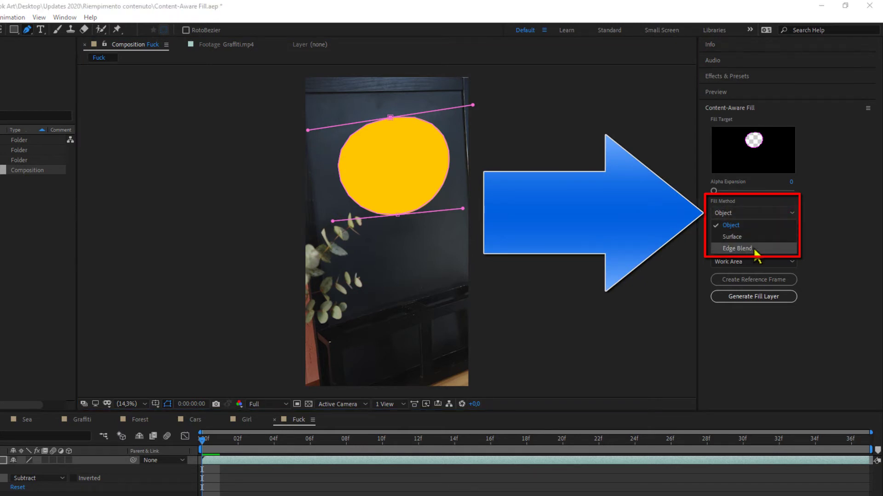
click(781, 249)
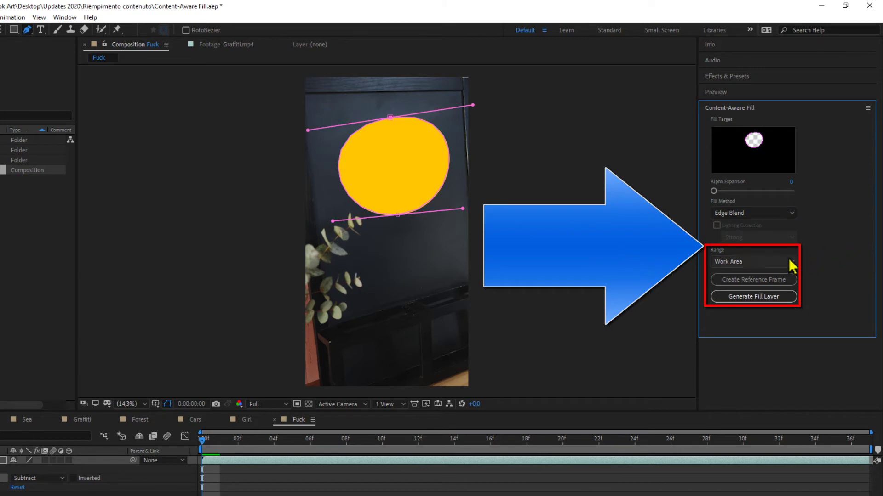
click(791, 262)
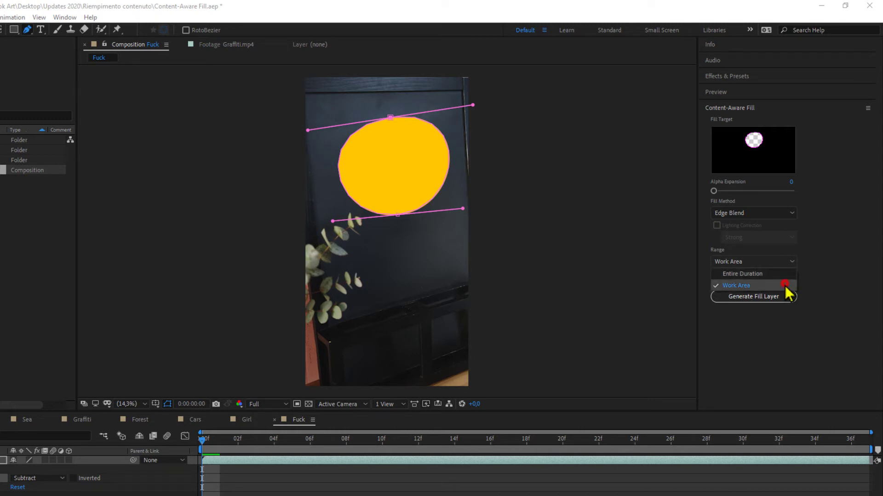
click(785, 286)
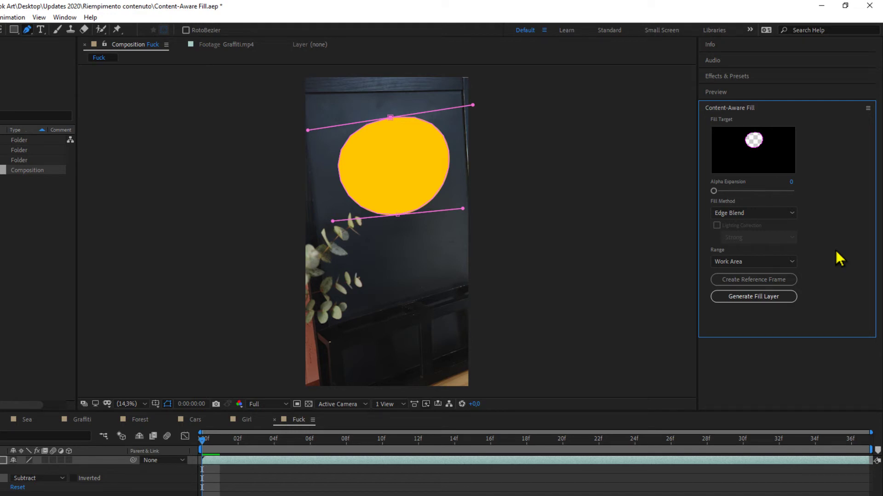
Generate the Fill [00-36].png layer, then toggle its visibility off and on to compare
click(755, 298)
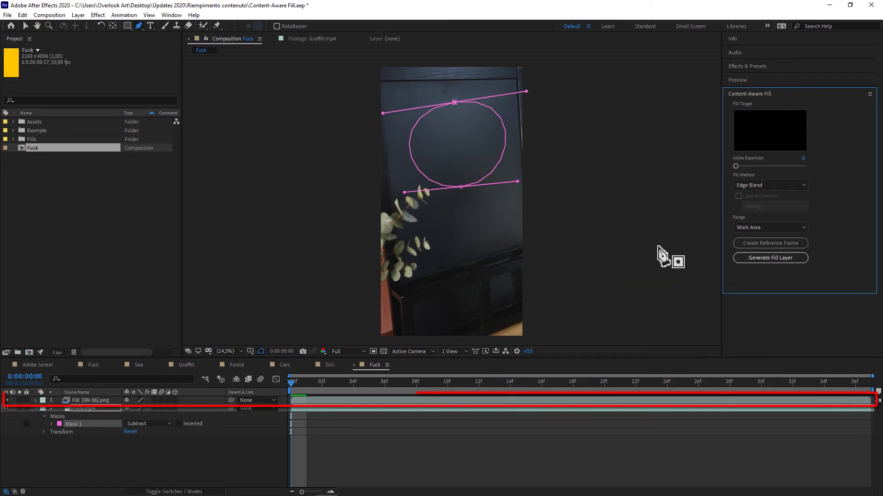
click(97, 401)
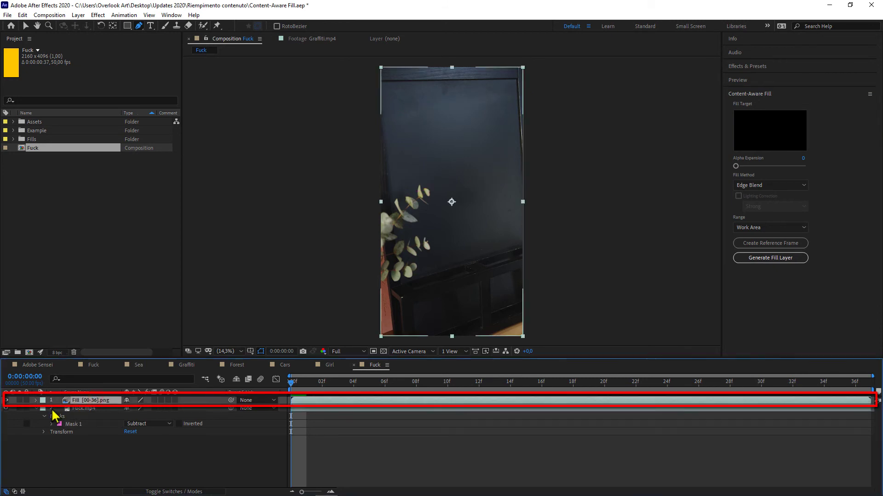
click(36, 401)
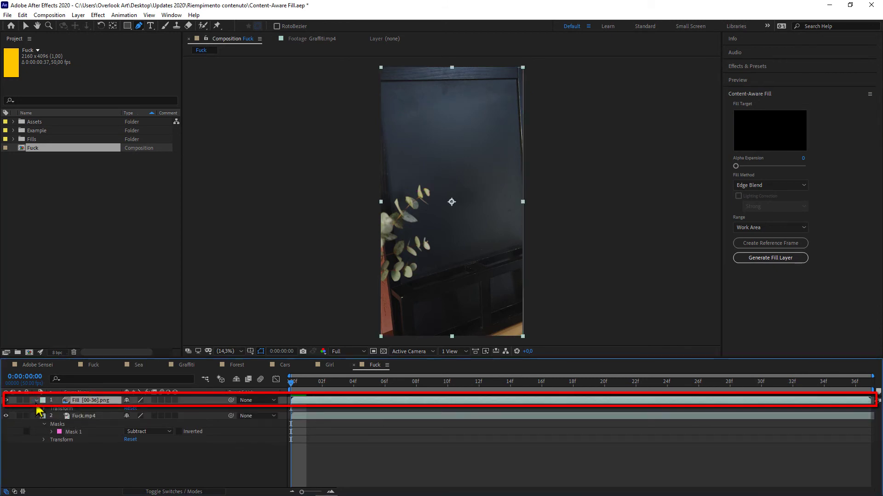
key(F2)
click(6, 400)
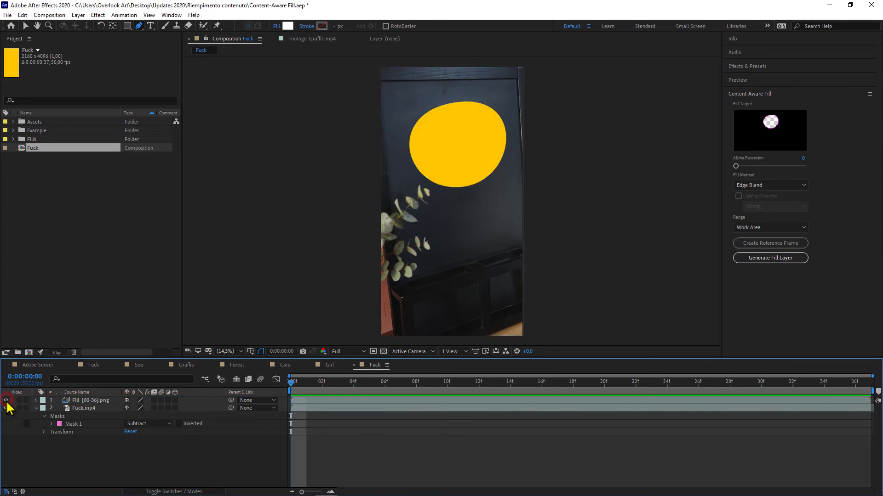
click(6, 401)
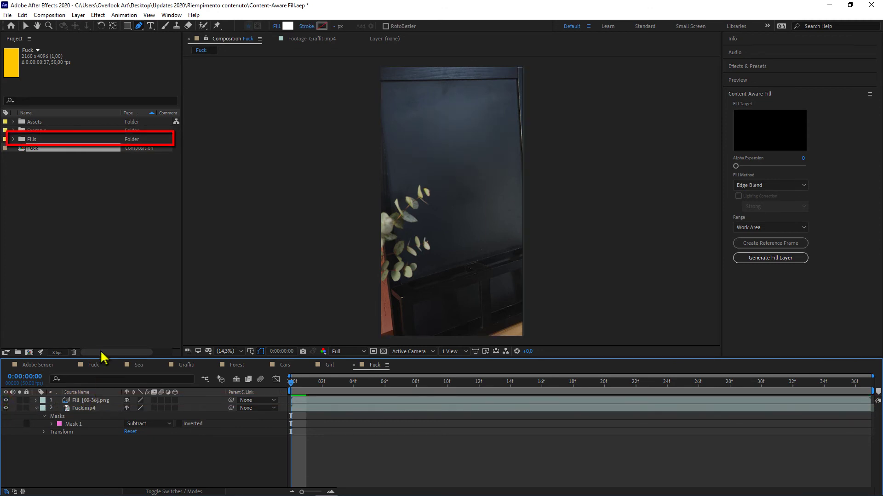
Reveal the Fill [00-36].png sequence inside the Fills folder's subfolders, then collapse the Fills folder
click(12, 139)
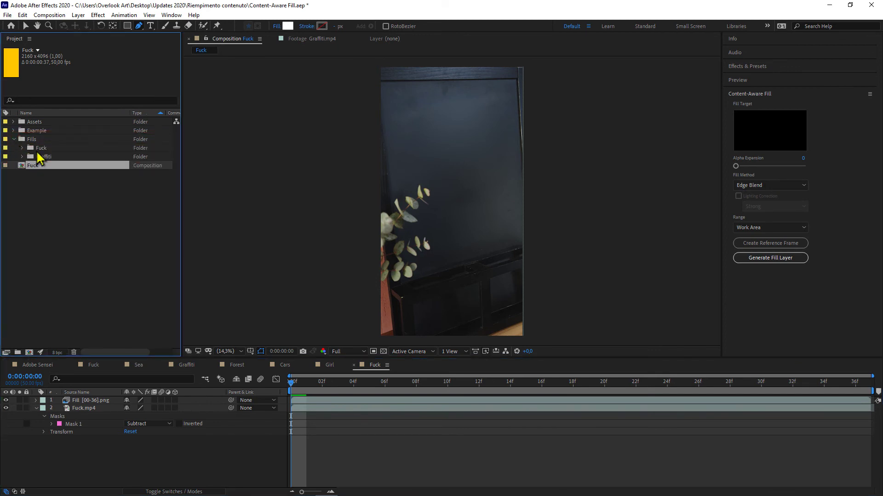
click(39, 148)
click(22, 148)
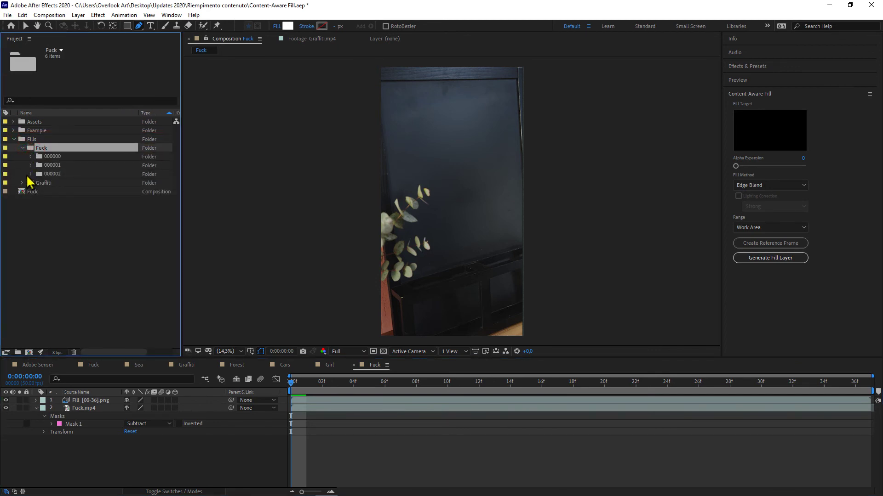
click(30, 174)
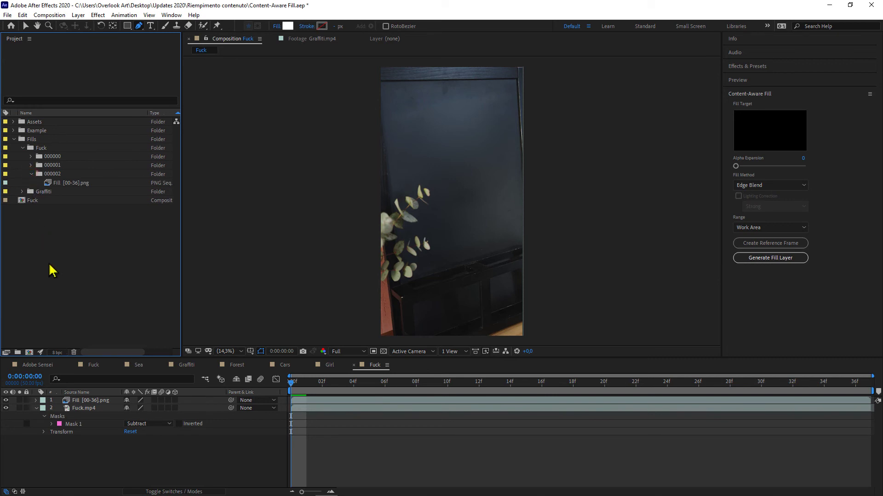
click(13, 138)
Play the cleaned chalkboard clip, hide the fill layer to compare, then bring up Sea
click(336, 454)
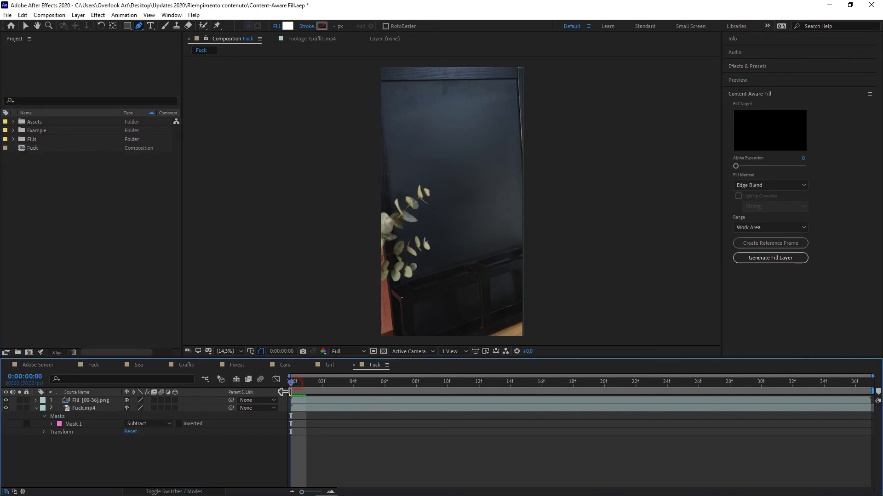
key(space)
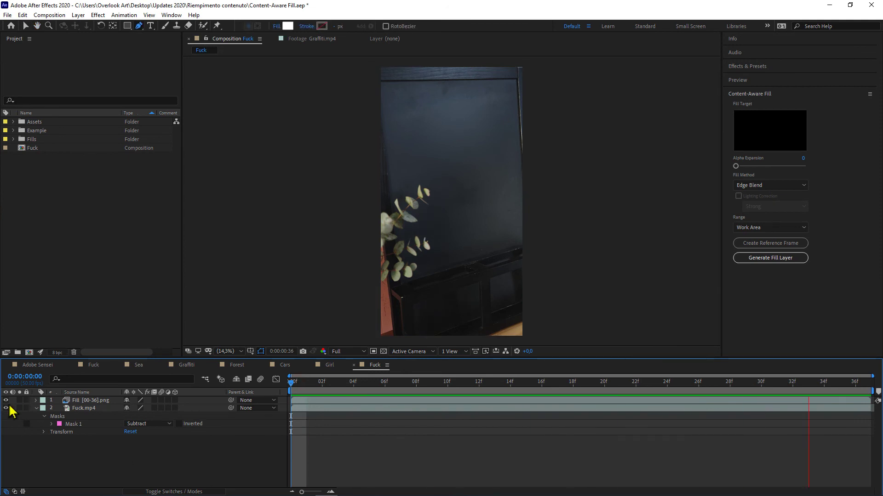
click(5, 401)
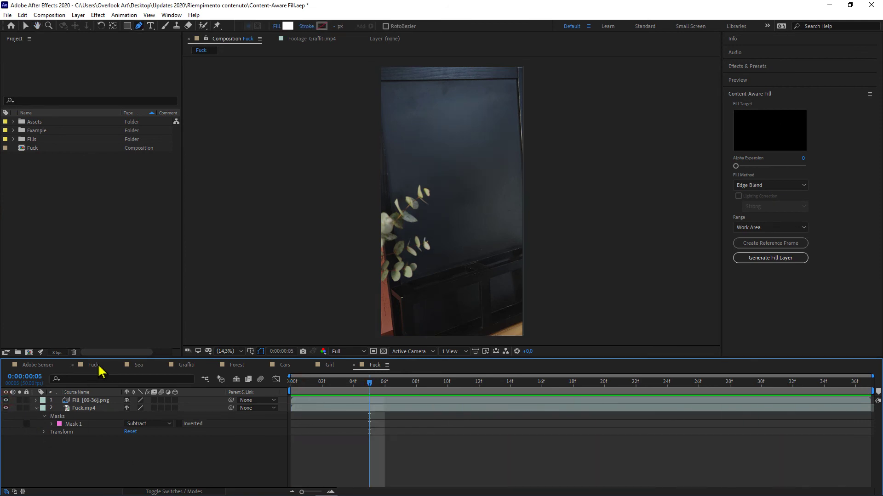
click(138, 364)
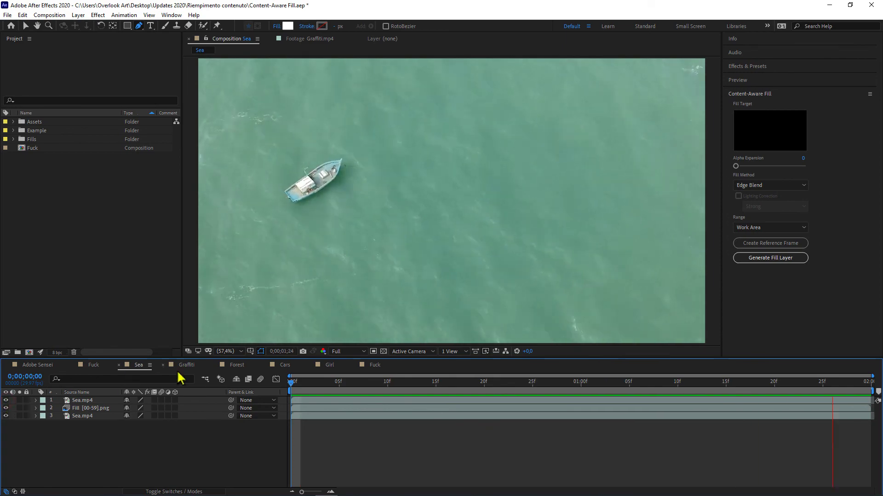
Step through the Graffiti, Forest, Cars and Girl compositions, hiding Forest's top layer to reveal its fill
click(186, 365)
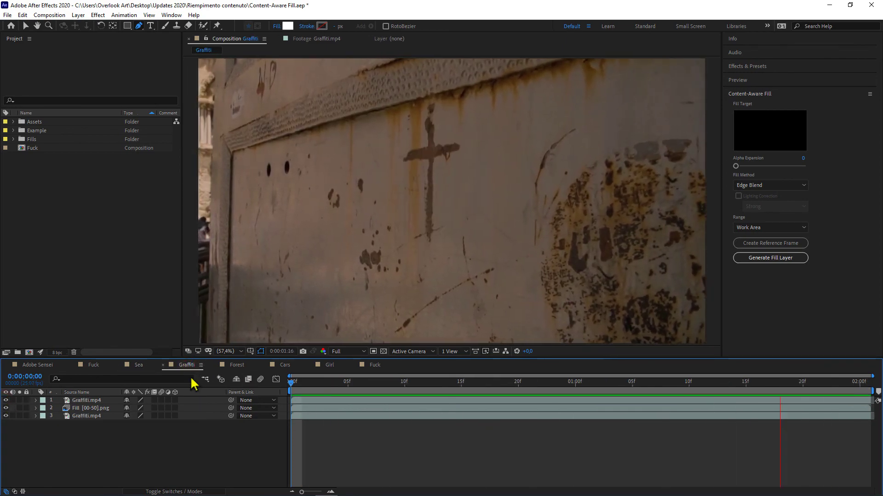
click(236, 364)
click(6, 401)
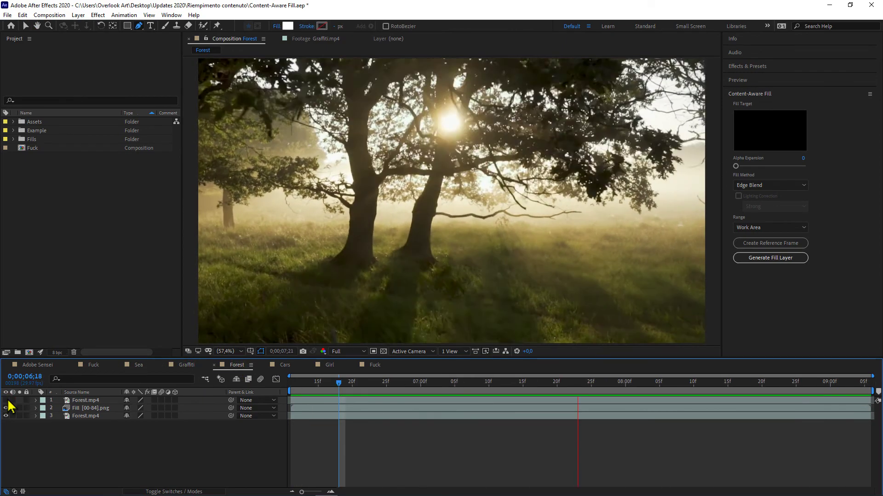
click(283, 365)
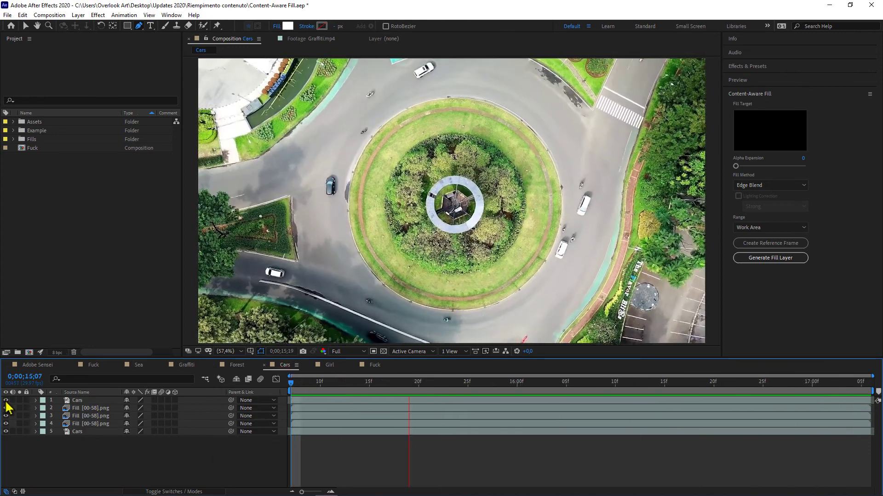
click(329, 365)
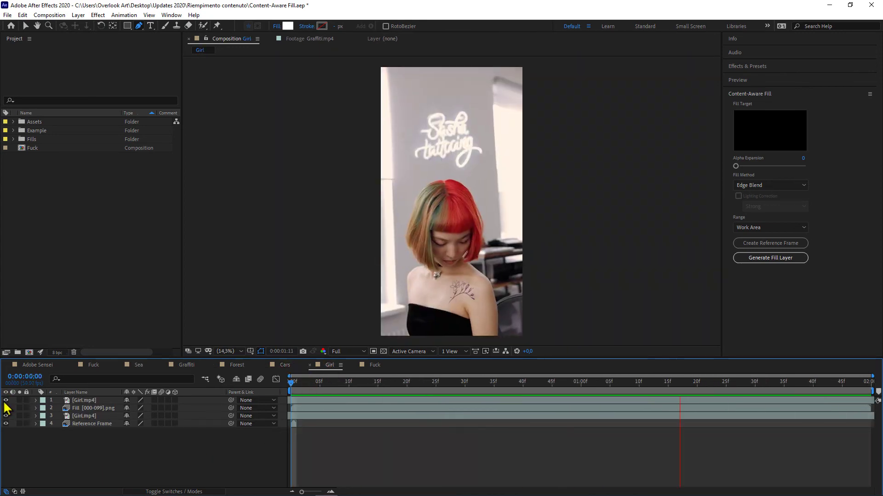